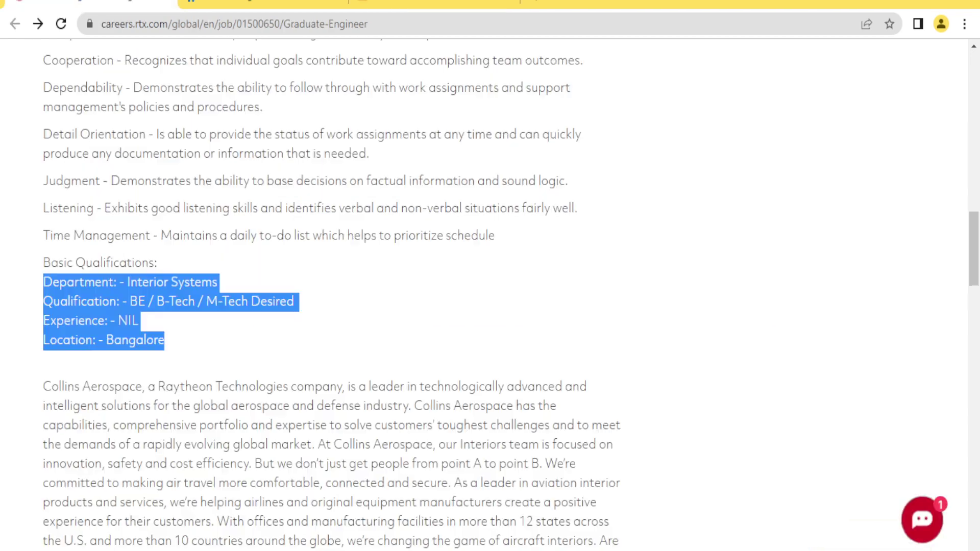
pyautogui.scroll(5, 266, 280)
pyautogui.scroll(5, 263, 281)
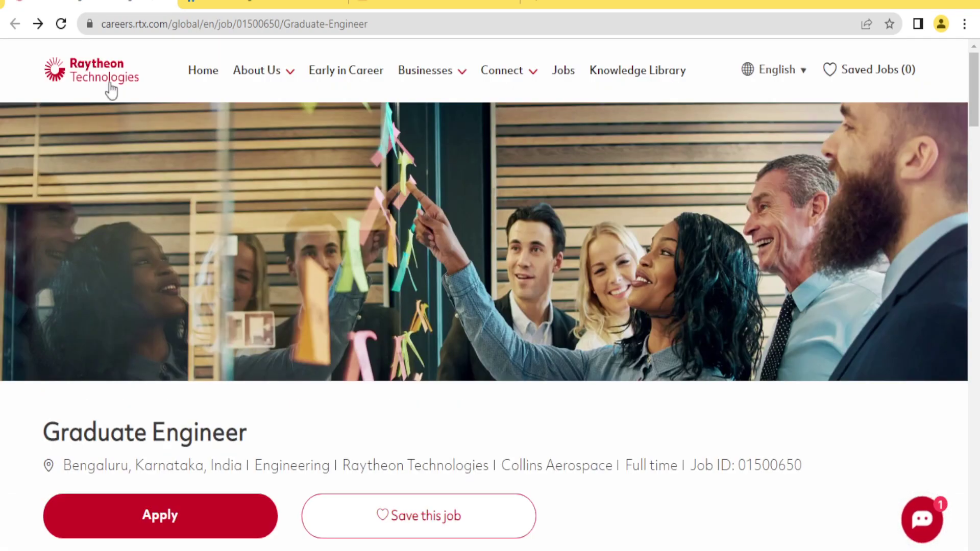
# - After a glance at the Cadence posting, highlight the Graduate Engineer's Bengaluru, Karnataka, India location
pyautogui.click(245, 4)
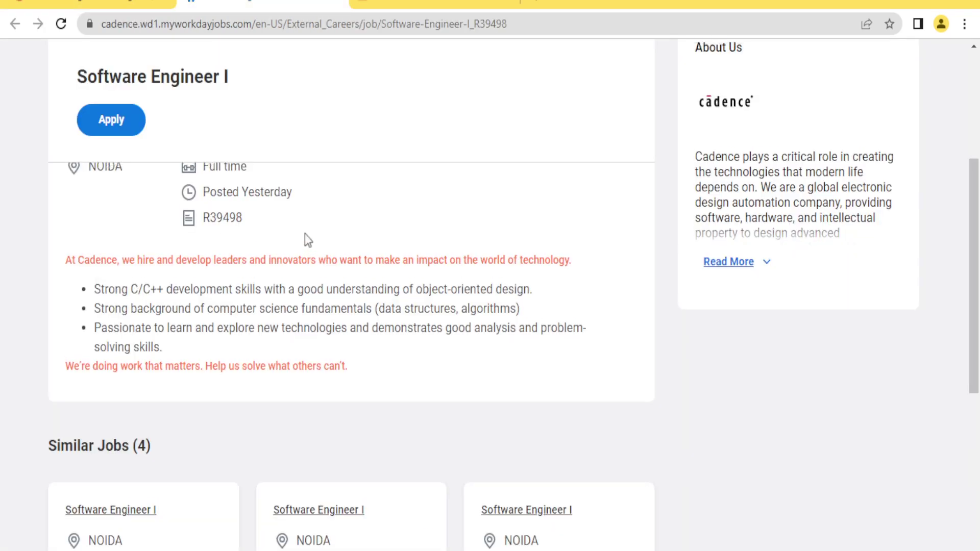
pyautogui.scroll(3, 304, 233)
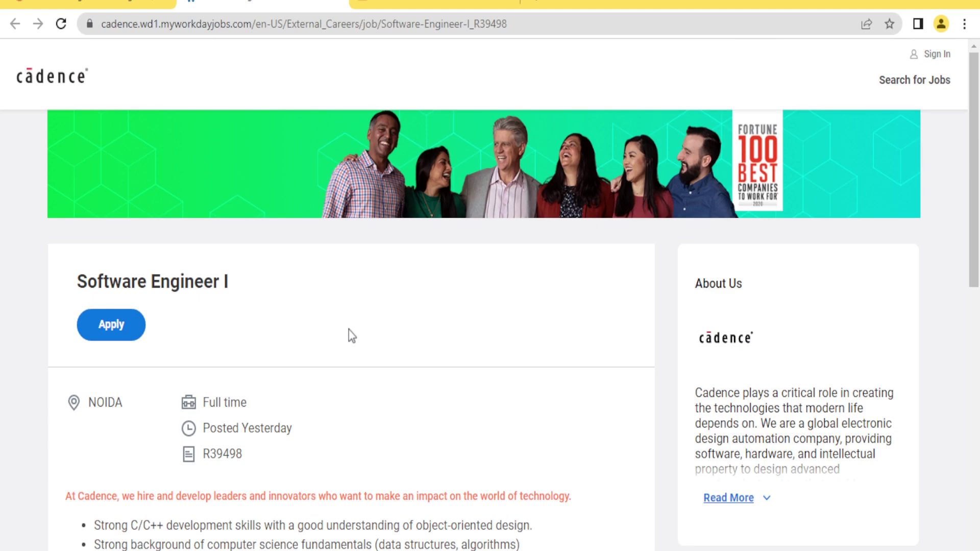
pyautogui.scroll(-2, 353, 318)
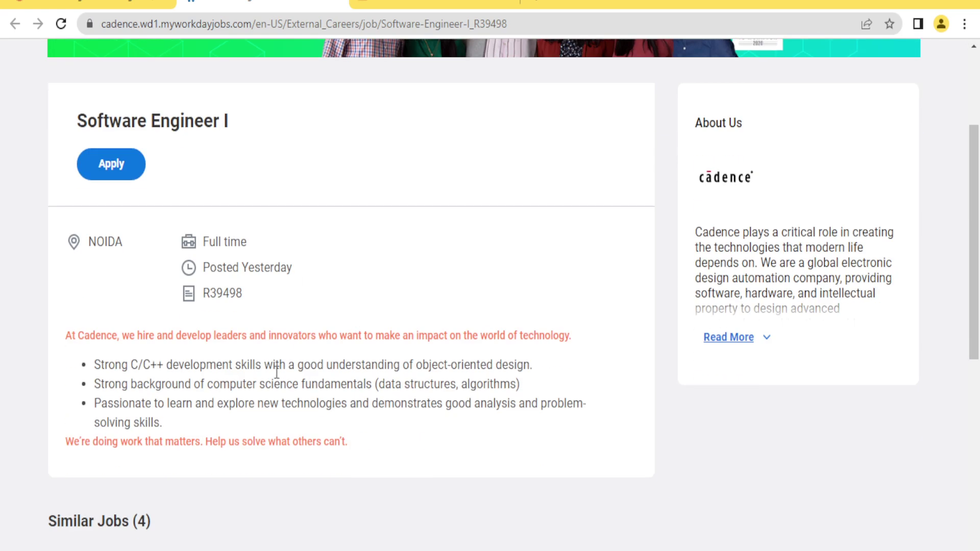
pyautogui.click(92, 3)
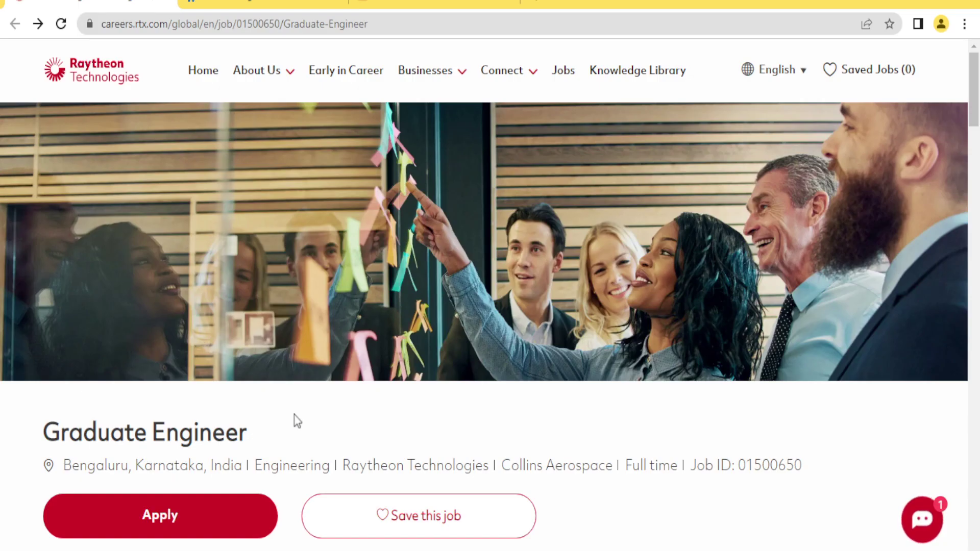
pyautogui.scroll(-3, 294, 415)
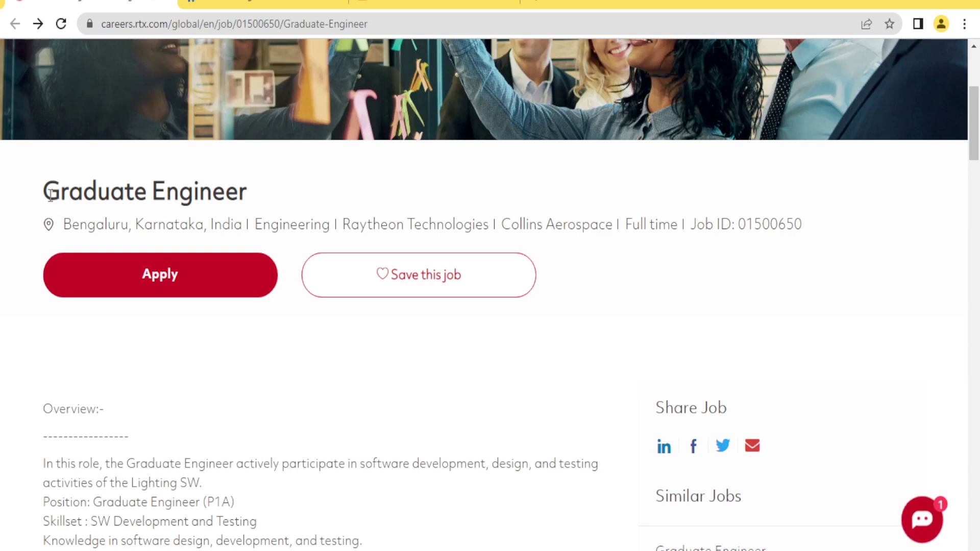
pyautogui.scroll(3, 114, 226)
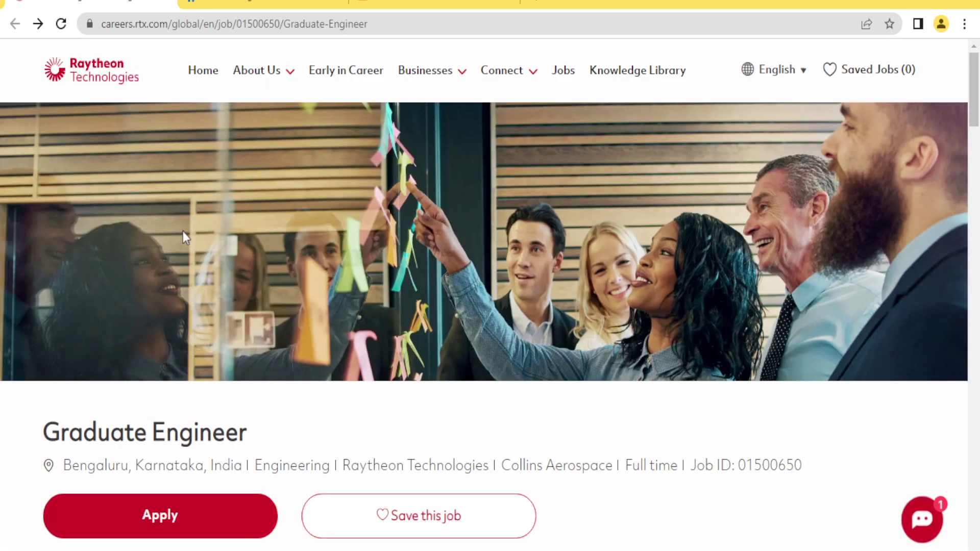
pyautogui.scroll(-2, 146, 356)
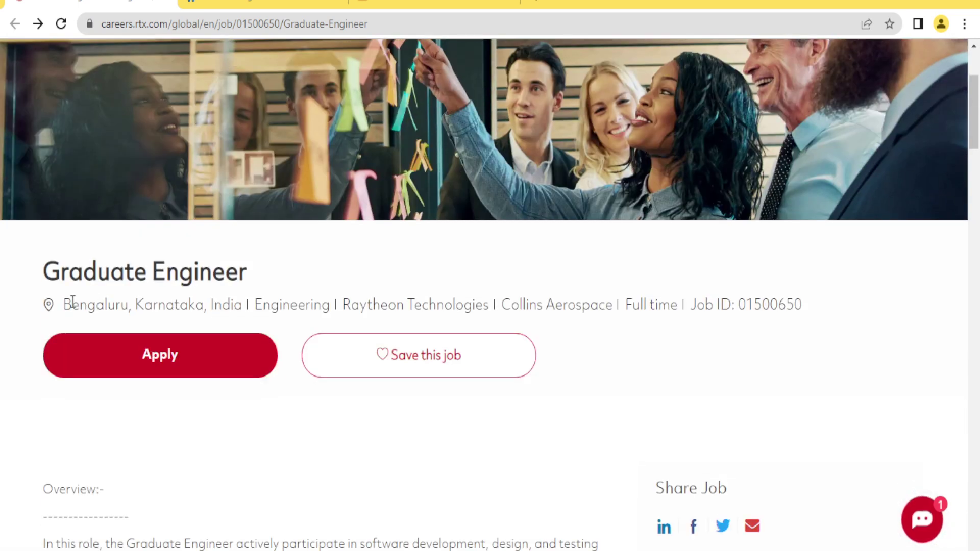
pyautogui.moveTo(64, 303); pyautogui.dragTo(267, 308)
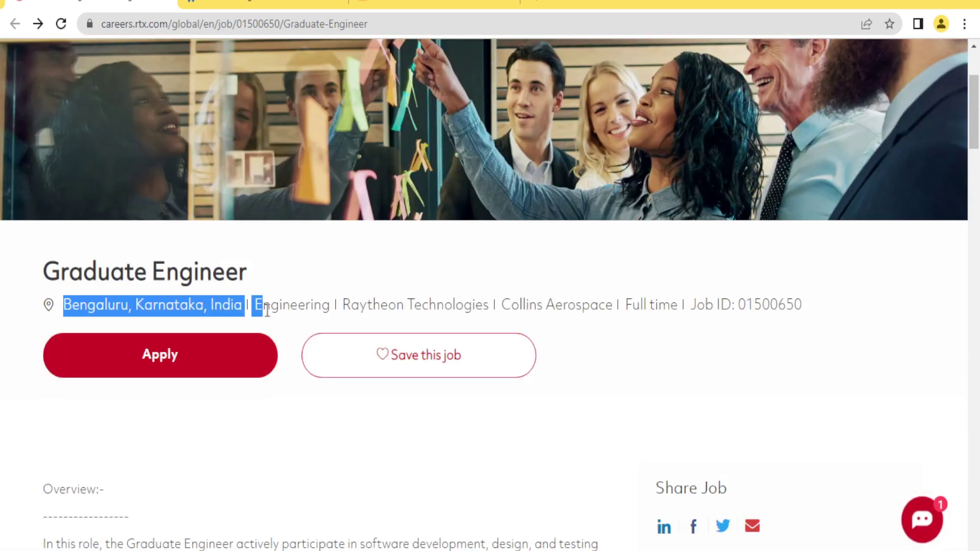
pyautogui.doubleClick(138, 305)
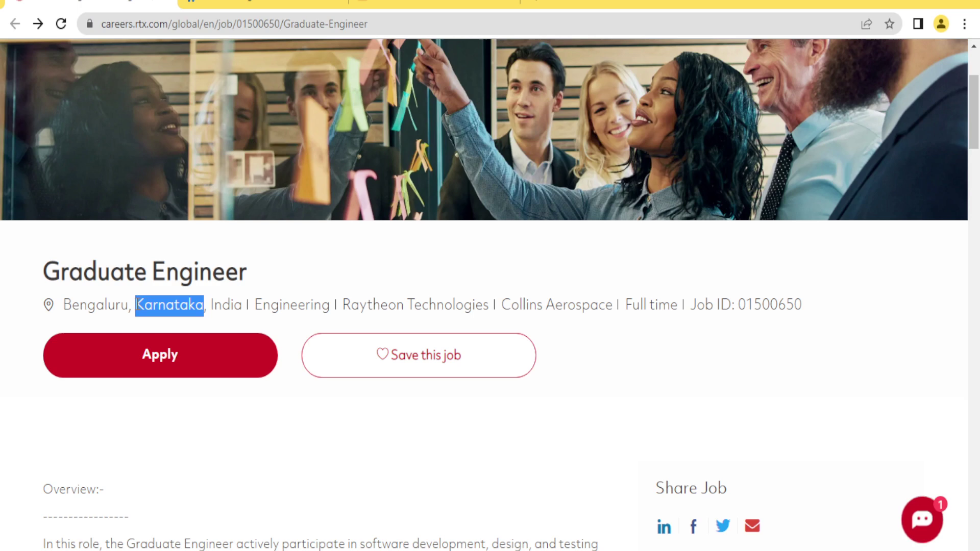
pyautogui.scroll(-1, 409, 311)
pyautogui.scroll(-2, 361, 322)
pyautogui.scroll(-1, 270, 294)
pyautogui.scroll(-1, 268, 295)
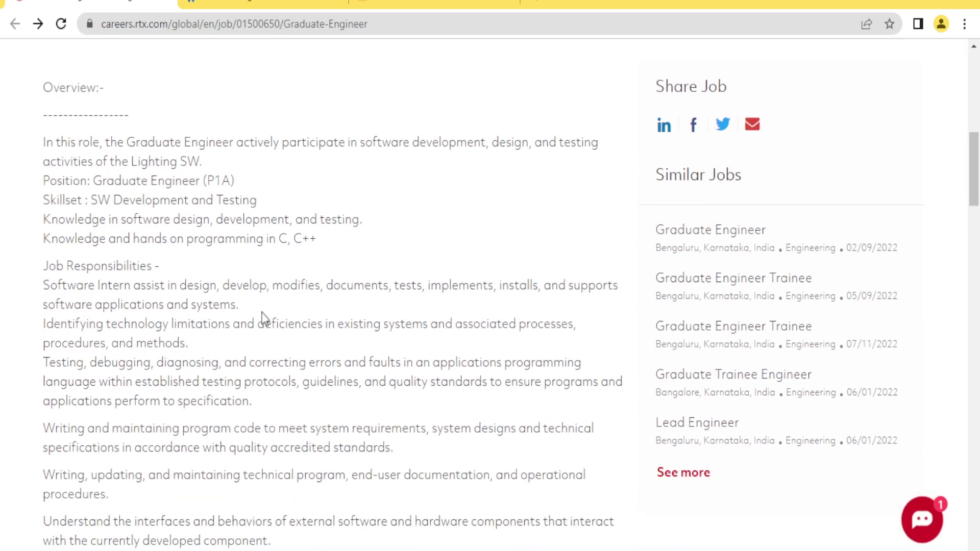
# - Highlight the software design and C, C++ programming requirements, then the first Job Responsibilities paragraph
pyautogui.moveTo(46, 220); pyautogui.dragTo(352, 239)
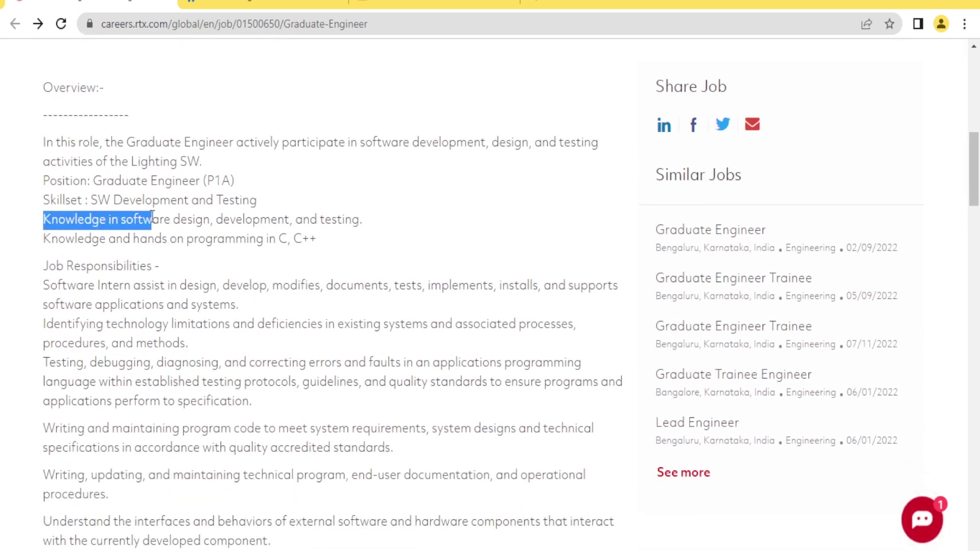
pyautogui.moveTo(44, 240); pyautogui.dragTo(334, 249)
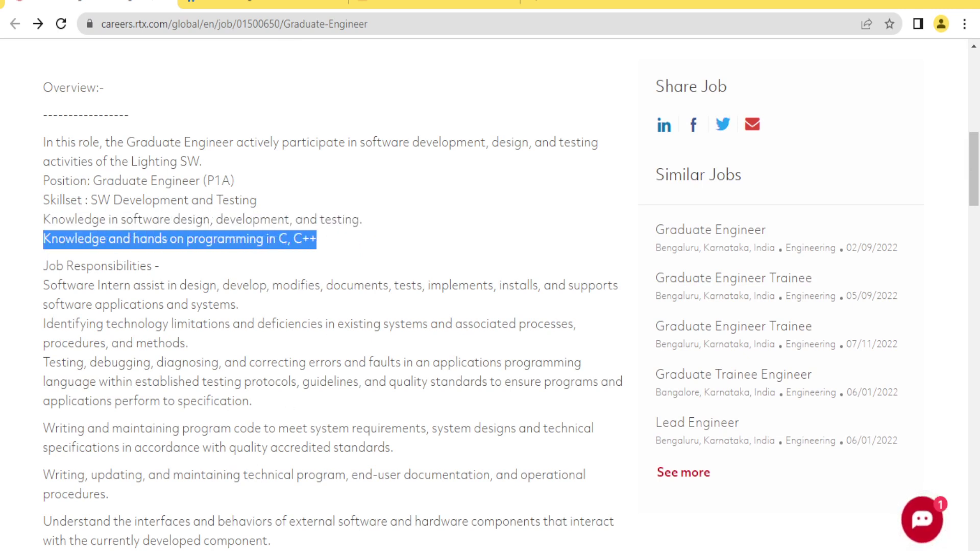
pyautogui.hotkey('alt', 'Tab')
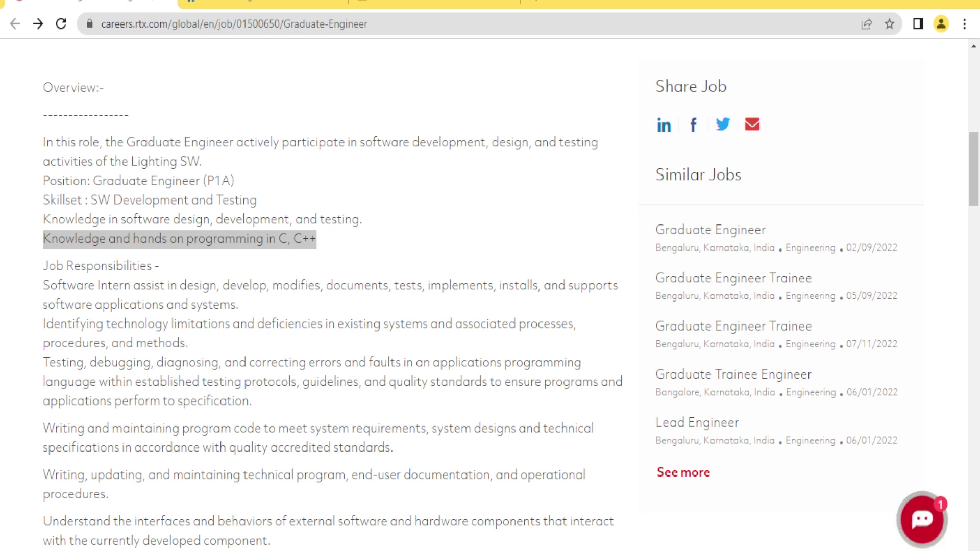
pyautogui.hotkey('alt', 'Tab')
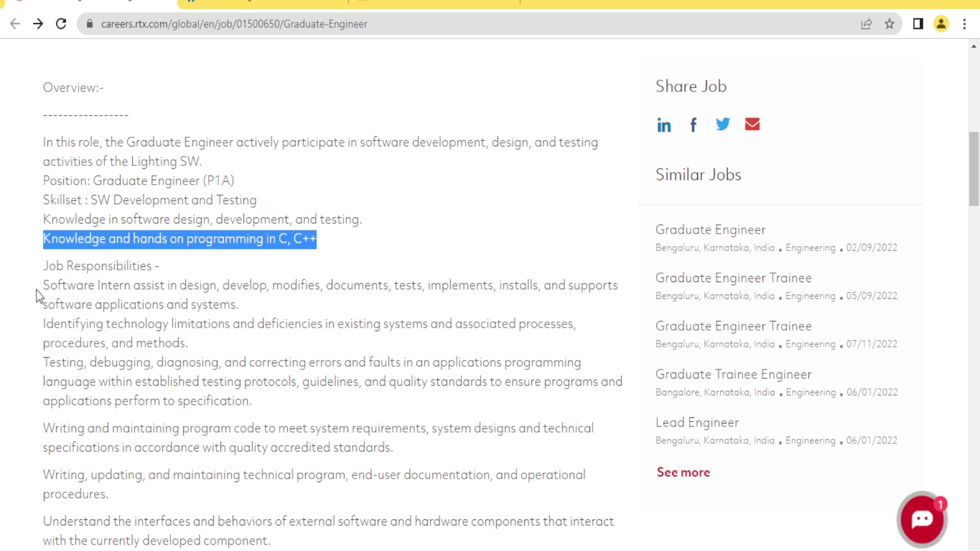
pyautogui.moveTo(36, 296)
pyautogui.mouseDown()
pyautogui.moveTo(282, 399)
pyautogui.moveTo(285, 416)
pyautogui.mouseUp()
pyautogui.scroll(-2, 288, 410)
pyautogui.scroll(-3, 261, 384)
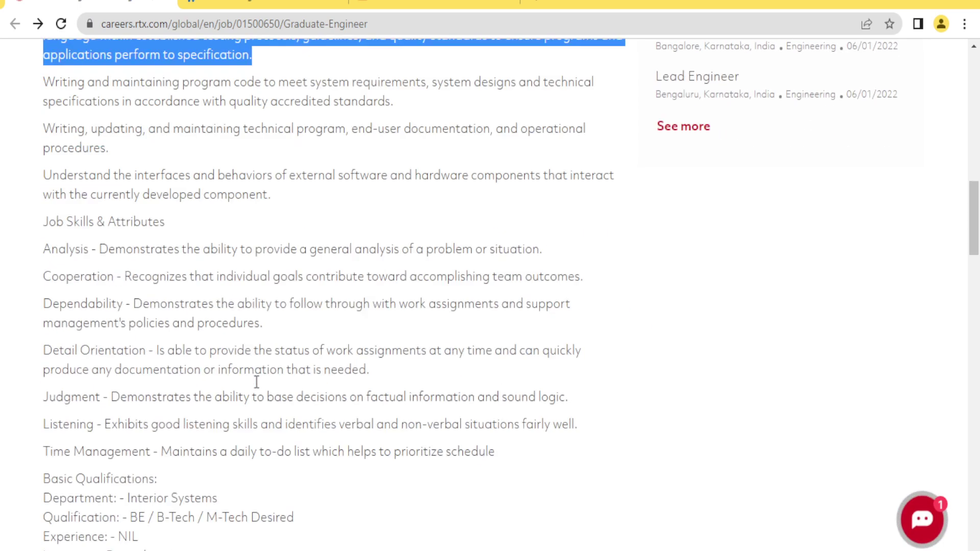
pyautogui.scroll(-2, 259, 383)
pyautogui.scroll(-1, 250, 366)
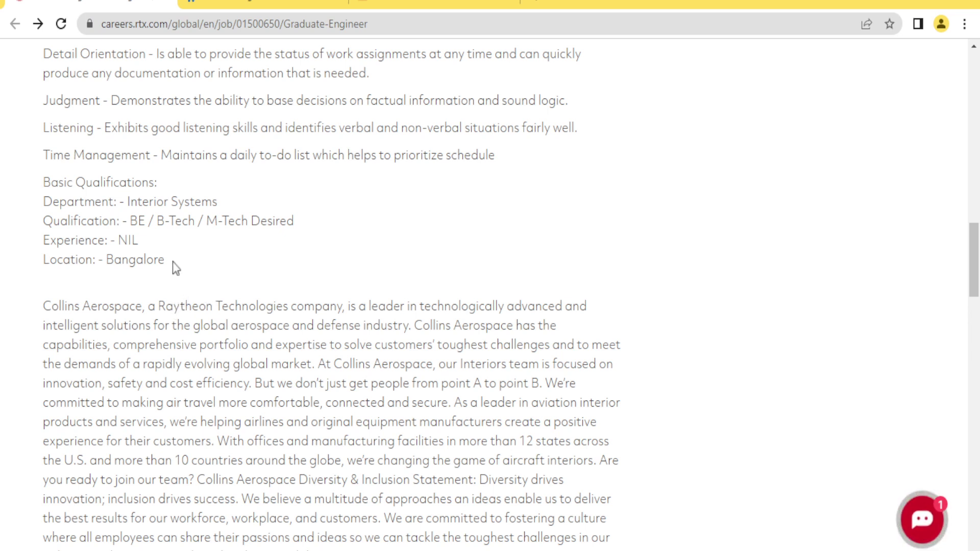
# - Highlight the BE / B-Tech / M-Tech qualification (Desired) and the Experience: - NIL line
pyautogui.moveTo(129, 221); pyautogui.dragTo(316, 232)
pyautogui.doubleClick(286, 221)
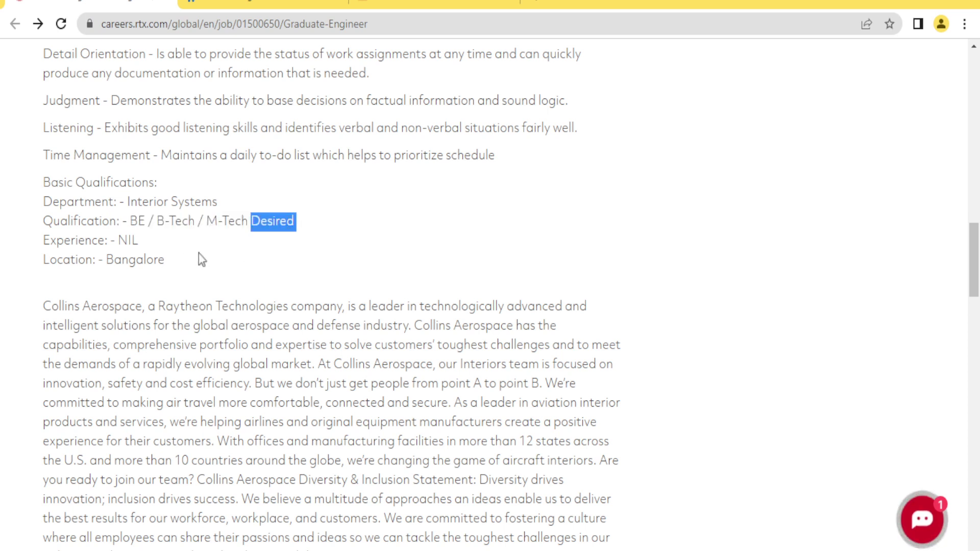
pyautogui.moveTo(140, 241); pyautogui.dragTo(41, 241)
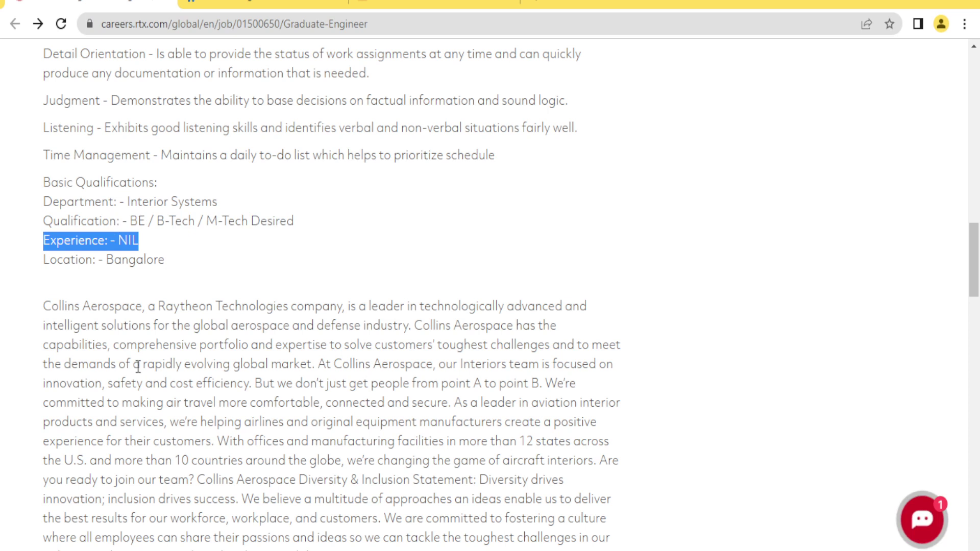
pyautogui.hotkey('alt', 'Tab')
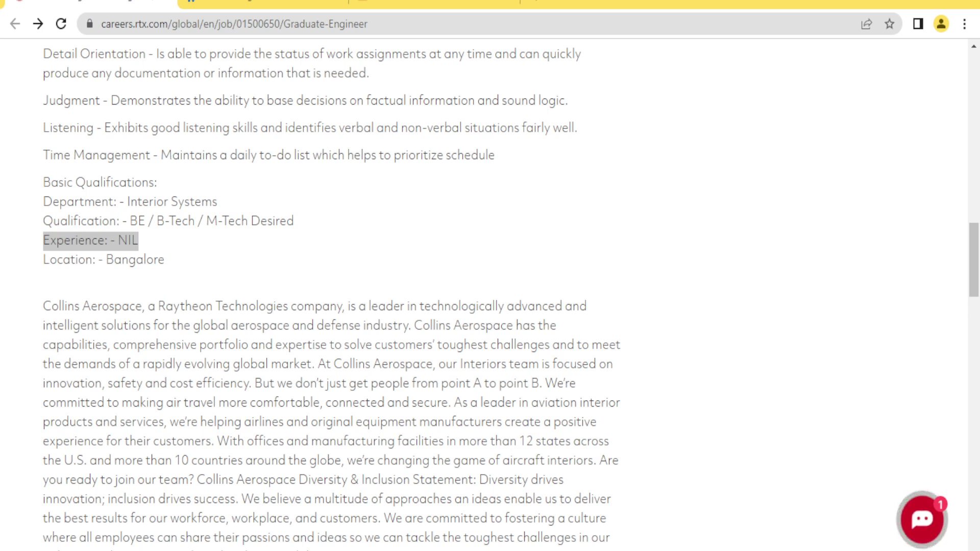
pyautogui.hotkey('alt', 'Tab')
# - Re-highlight Experience: - NIL, then move through the Cadence tab to the placement channel's YouTube videos
pyautogui.click(158, 252)
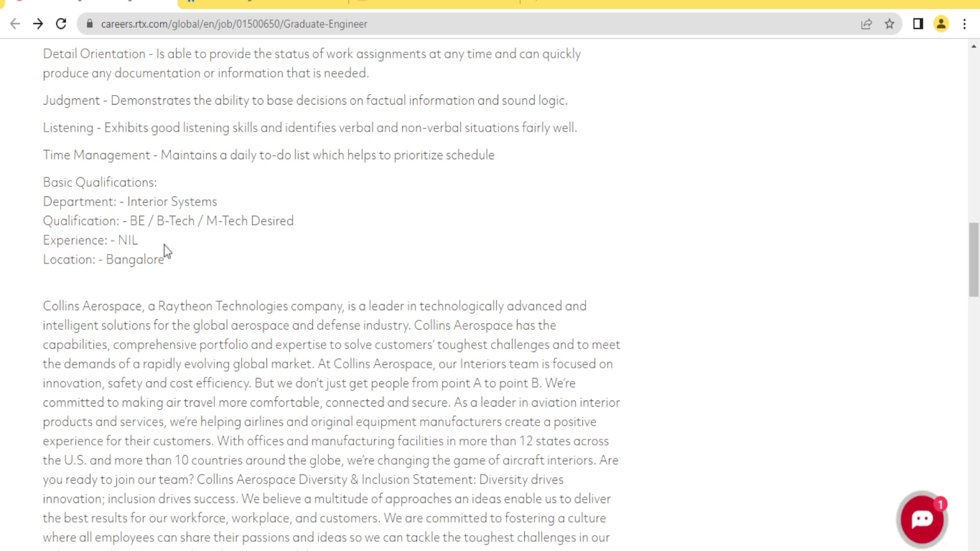
pyautogui.moveTo(145, 241); pyautogui.dragTo(34, 241)
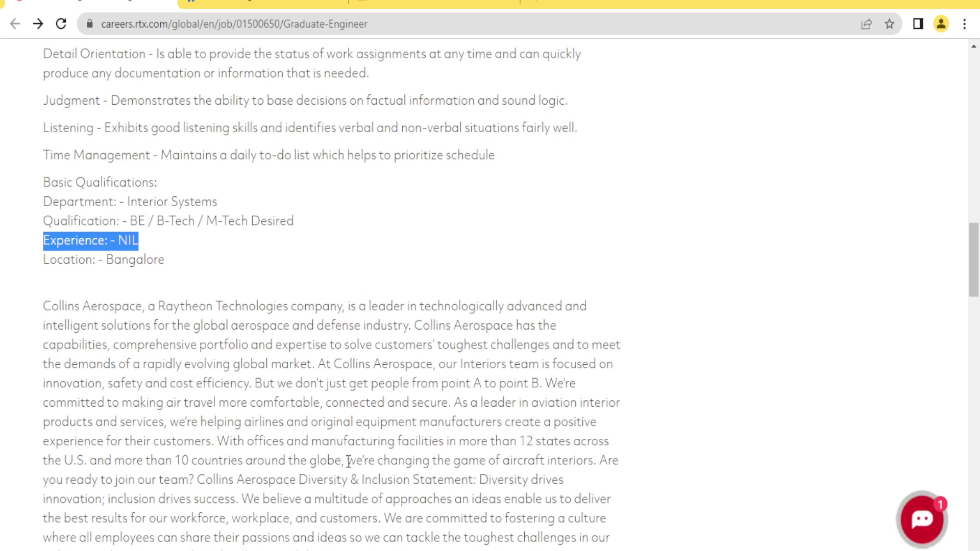
pyautogui.moveTo(139, 242); pyautogui.dragTo(42, 242)
pyautogui.scroll(8, 304, 266)
pyautogui.hotkey('ctrl', 'Tab')
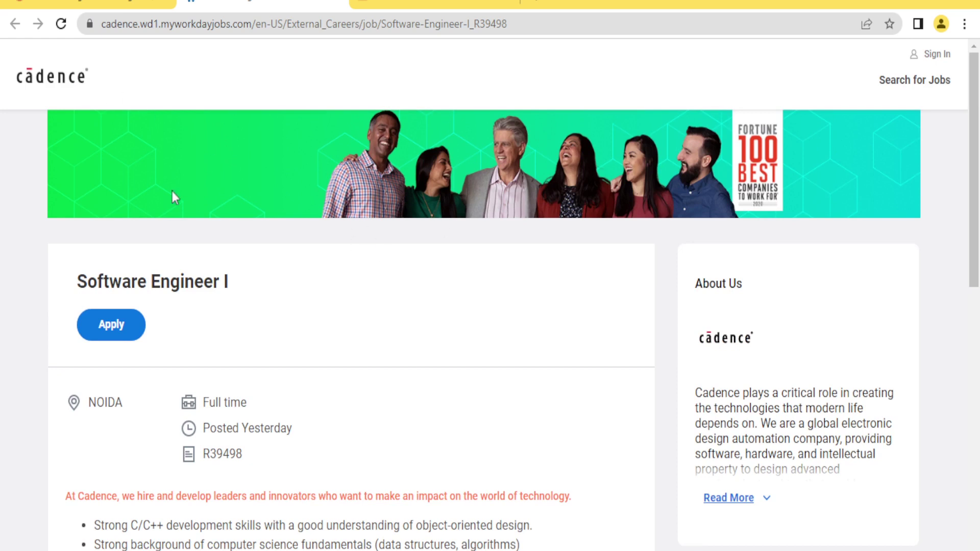
pyautogui.hotkey('ctrl', 'Tab')
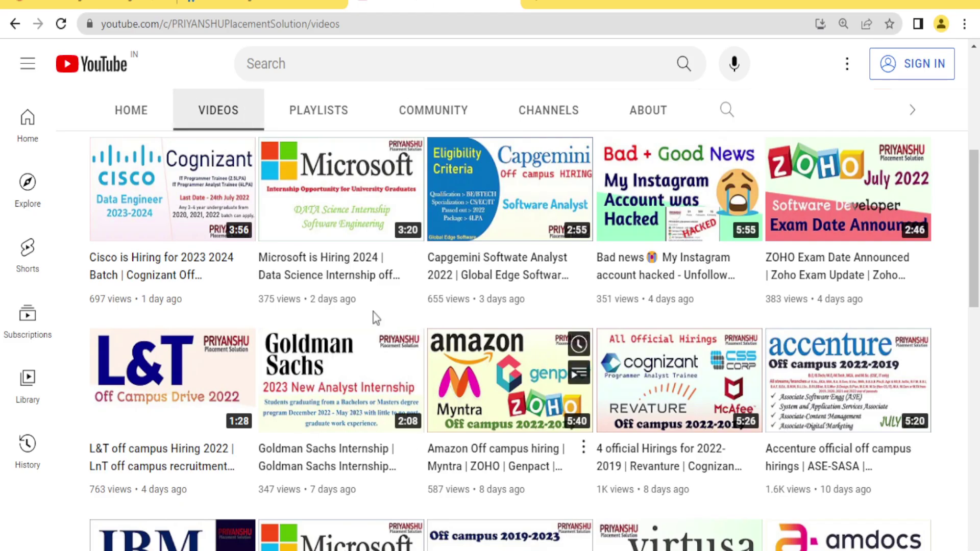
pyautogui.scroll(3, 538, 432)
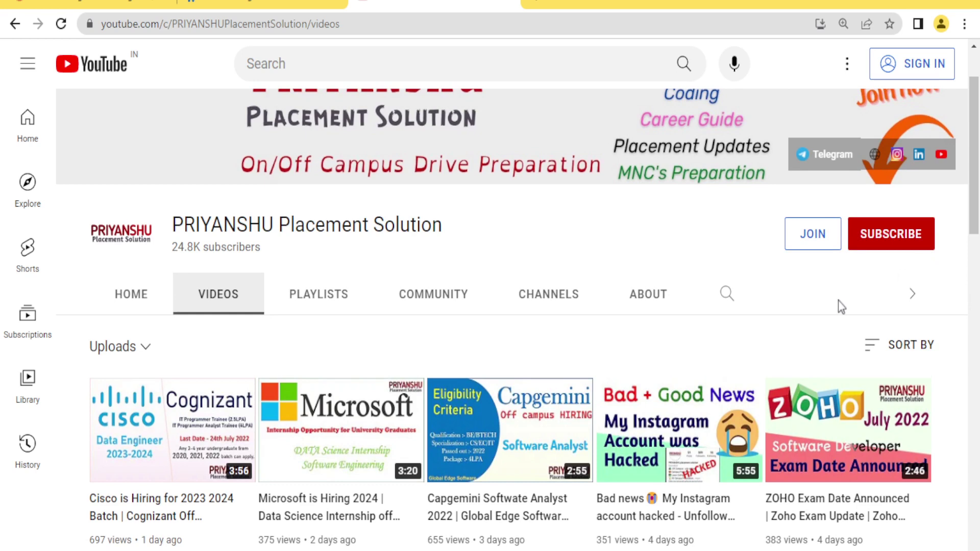
# - On the Cadence posting, highlight the Posted Yesterday date and the C/C++ skills requirement bullets
pyautogui.click(186, 7)
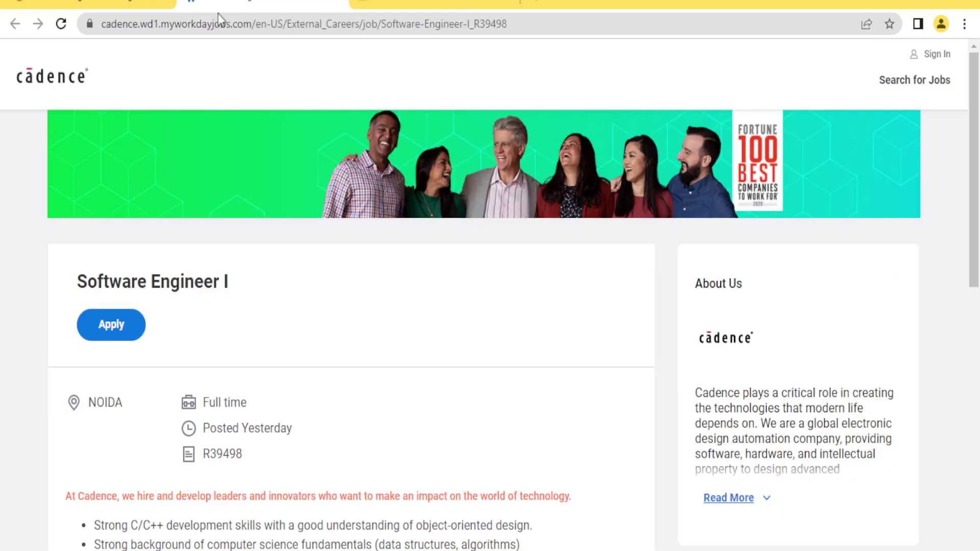
pyautogui.scroll(-1, 321, 371)
pyautogui.scroll(-1, 311, 394)
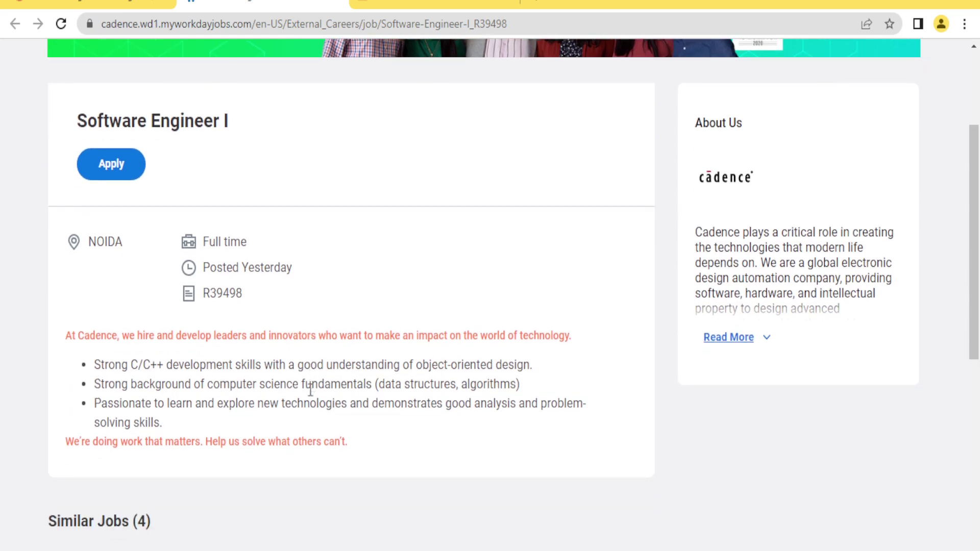
pyautogui.moveTo(294, 268); pyautogui.dragTo(191, 270)
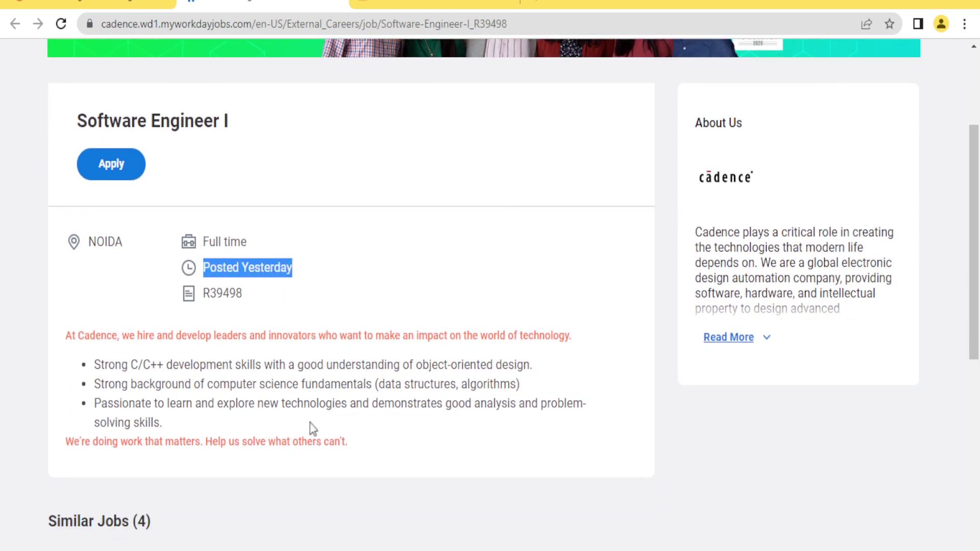
pyautogui.moveTo(94, 364); pyautogui.dragTo(304, 382)
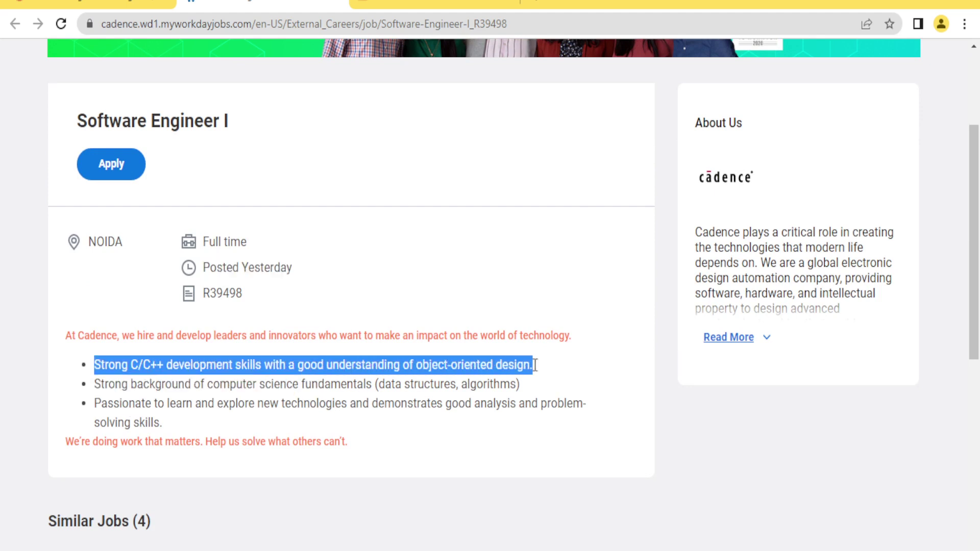
pyautogui.moveTo(304, 383); pyautogui.dragTo(545, 372)
# - Highlight the data structures and algorithms requirement, clear it, and start cycling tabs toward YouTube
pyautogui.hotkey('alt', 'Tab')
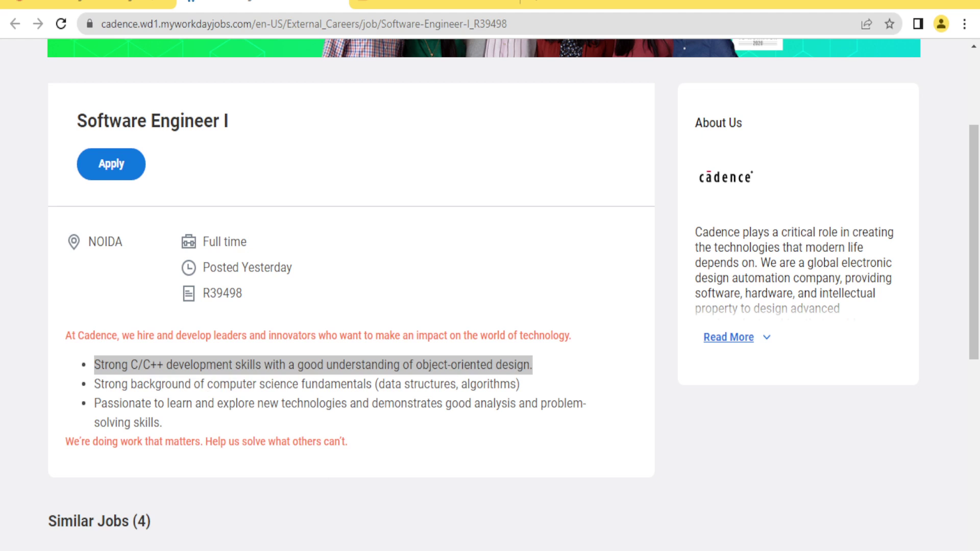
pyautogui.hotkey('alt', 'Tab')
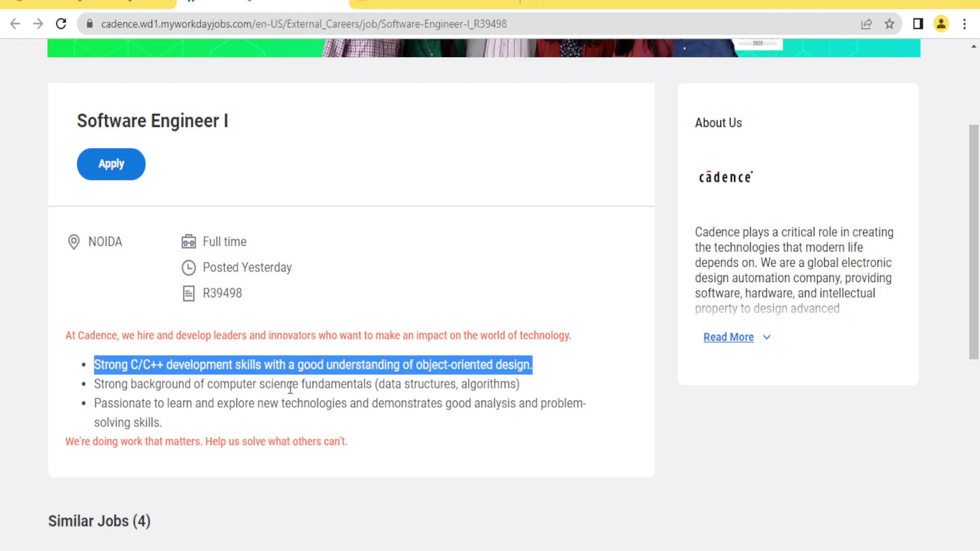
pyautogui.moveTo(287, 385); pyautogui.dragTo(553, 394)
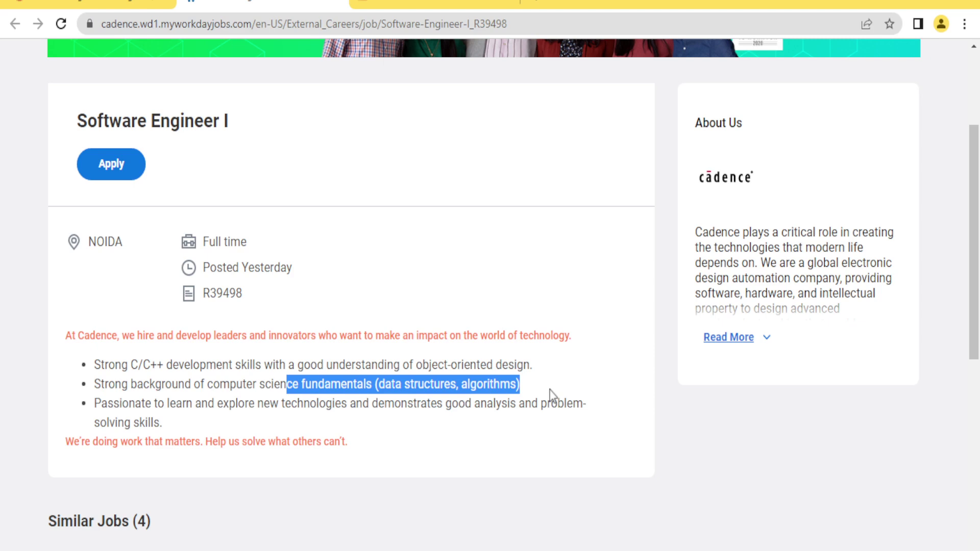
pyautogui.click(552, 396)
pyautogui.scroll(-2, 549, 396)
pyautogui.scroll(4, 508, 438)
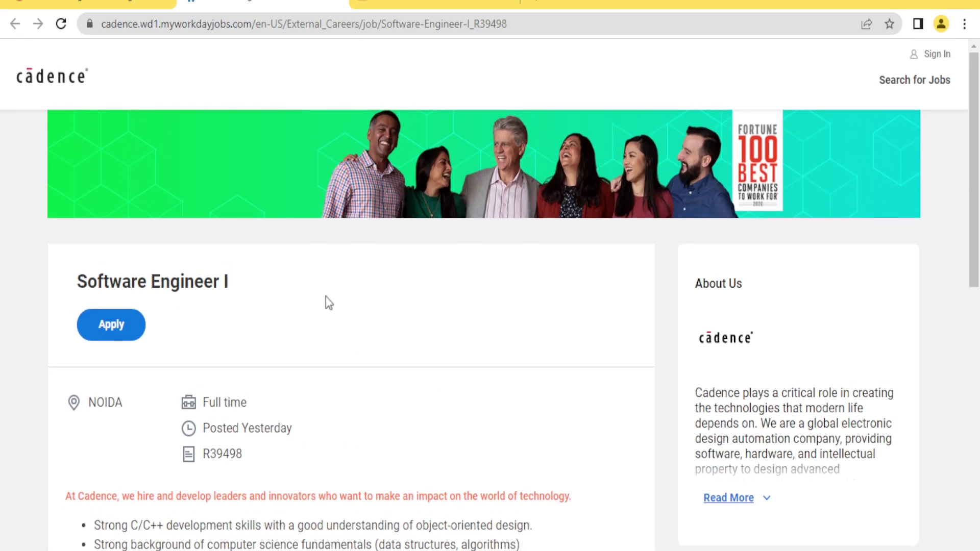
pyautogui.hotkey('ctrl', 'shift', 'Tab')
# - Via the YouTube tab, highlight the Raytheon overview's Position, Skillset and Knowledge lines, then return to Cadence
pyautogui.hotkey('ctrl', 'Tab')
pyautogui.hotkey('ctrl', 'Tab')
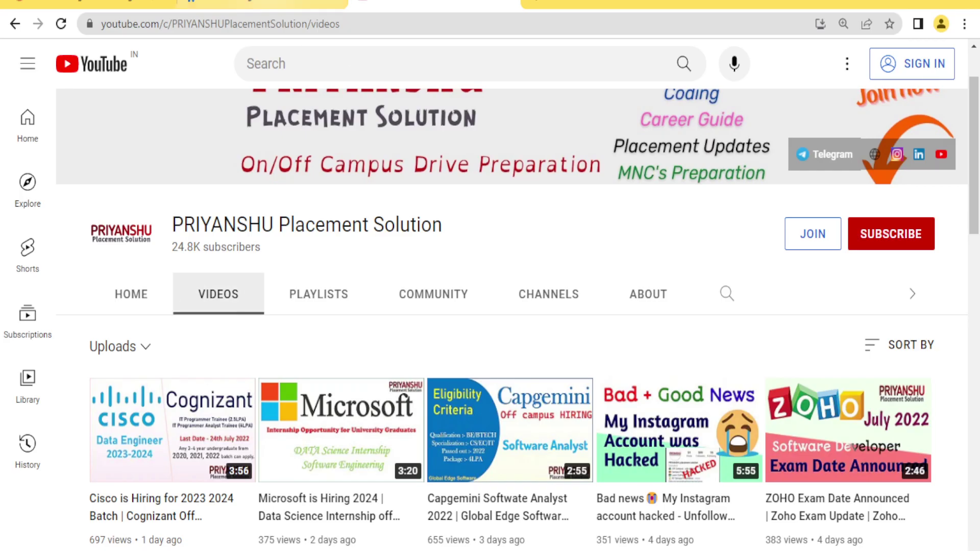
pyautogui.hotkey('ctrl', 'Tab')
pyautogui.scroll(5, 320, 298)
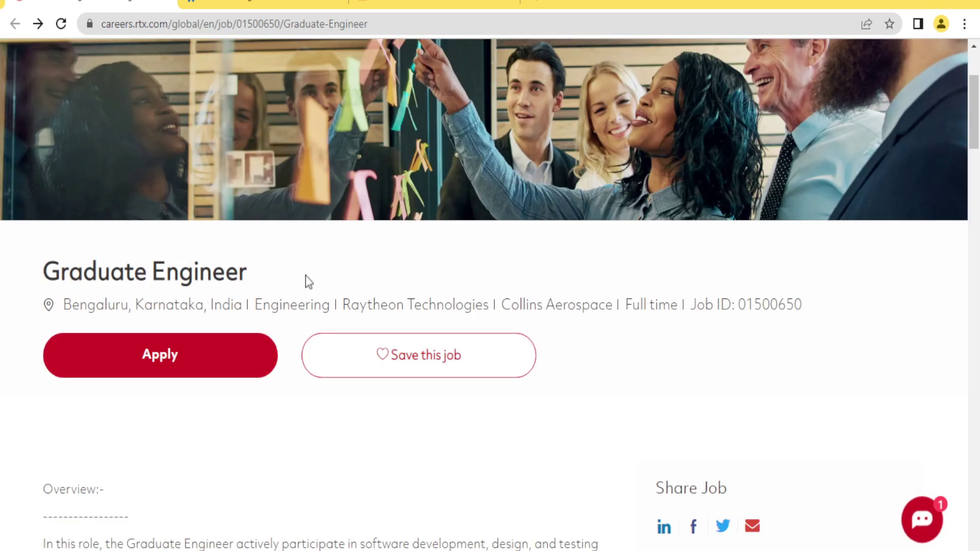
pyautogui.scroll(2, 314, 274)
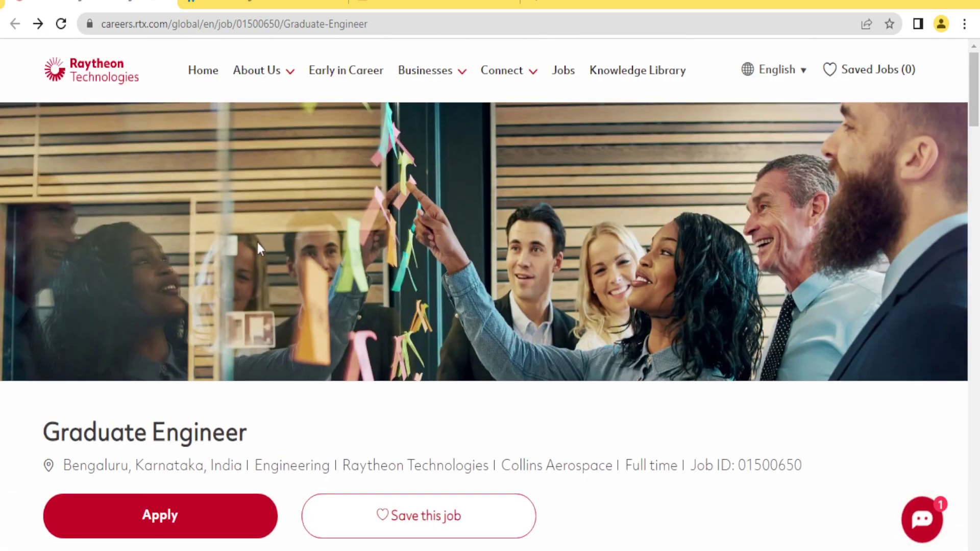
pyautogui.scroll(-3, 333, 319)
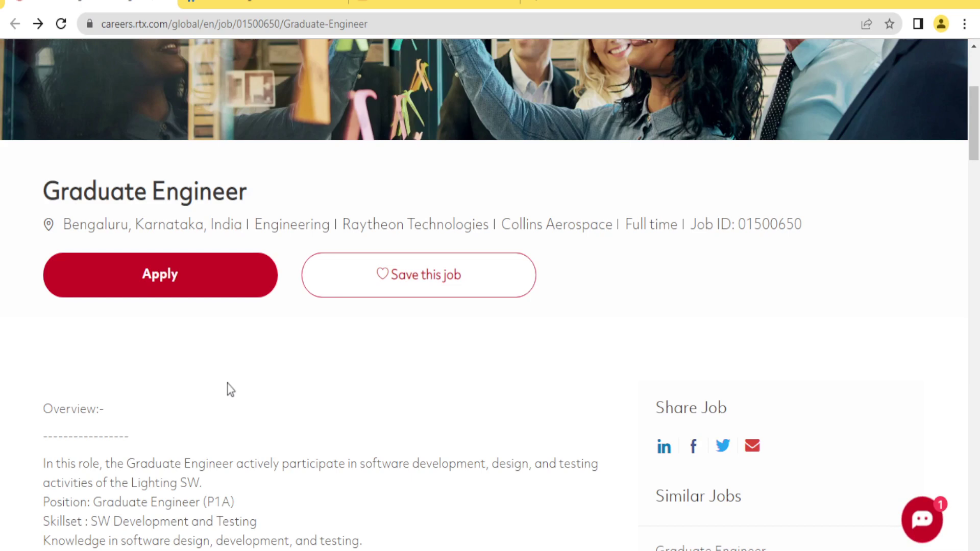
pyautogui.scroll(-3, 245, 379)
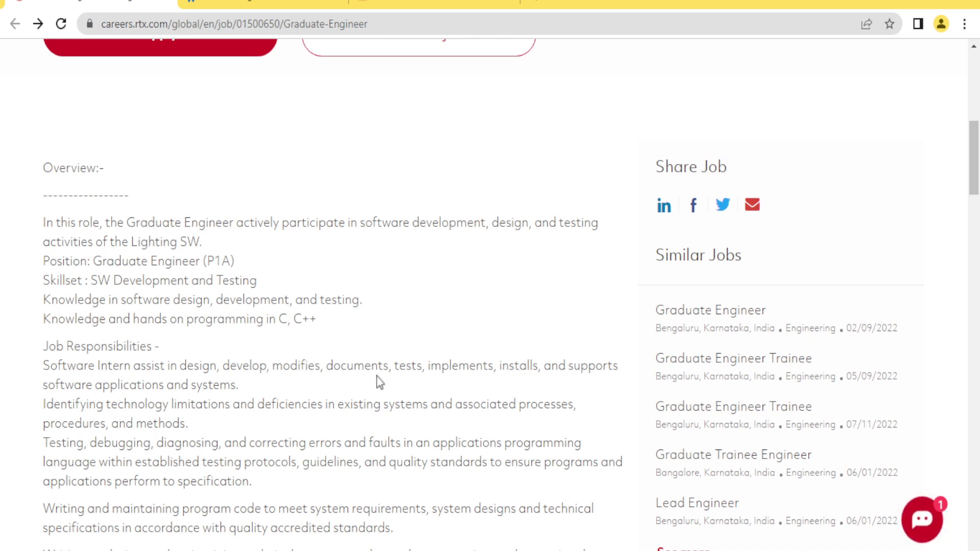
pyautogui.scroll(-2, 740, 427)
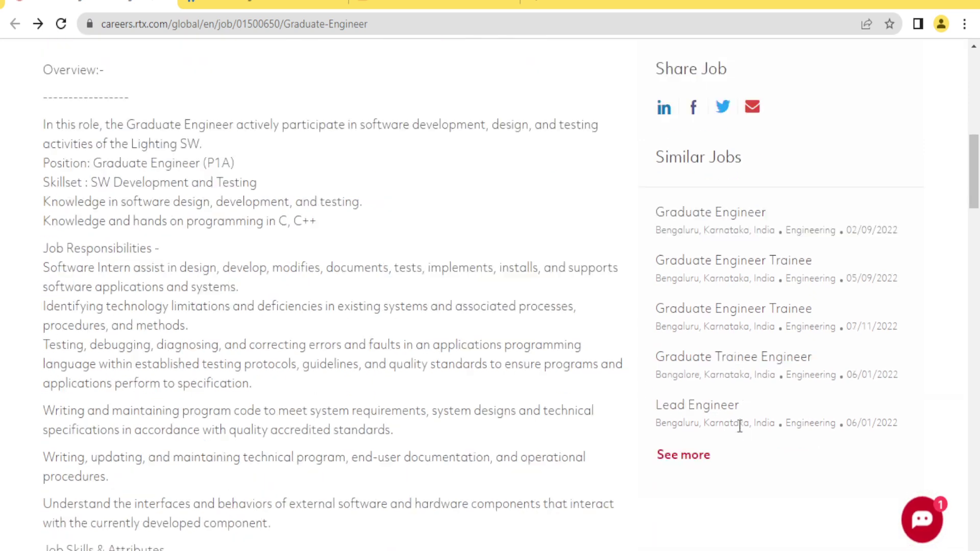
pyautogui.scroll(2, 667, 449)
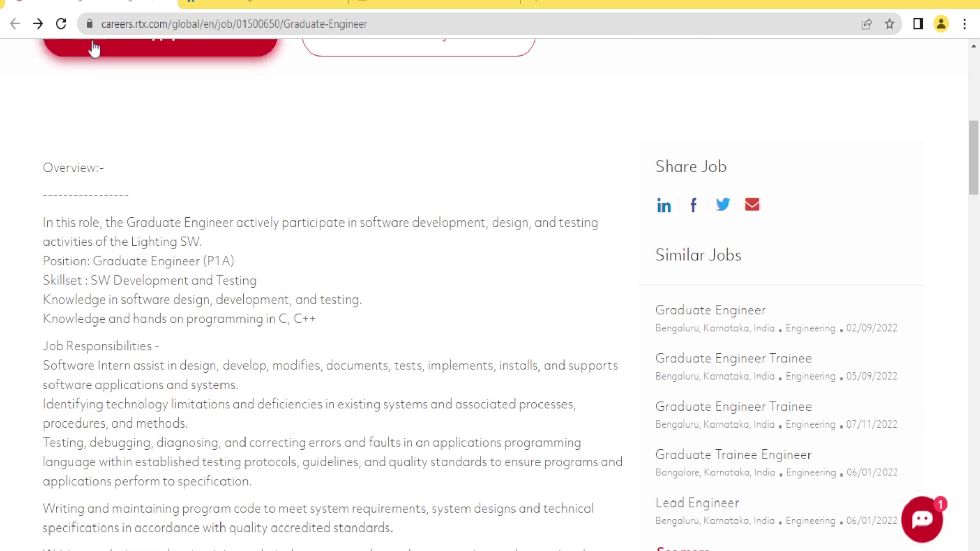
pyautogui.moveTo(624, 314)
pyautogui.mouseDown()
pyautogui.moveTo(832, 375)
pyautogui.moveTo(803, 455)
pyautogui.mouseUp()
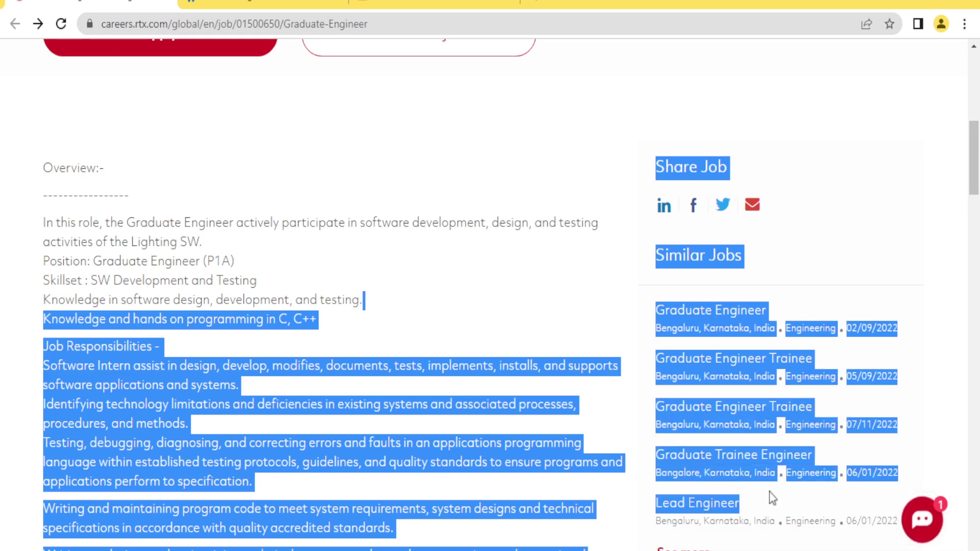
pyautogui.moveTo(803, 455); pyautogui.dragTo(607, 256)
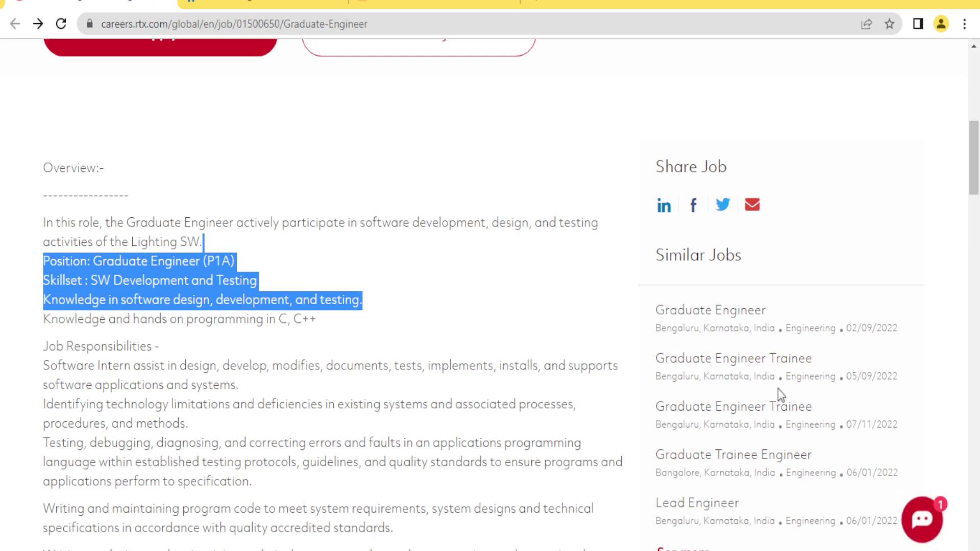
pyautogui.click(339, 353)
pyautogui.scroll(4, 339, 353)
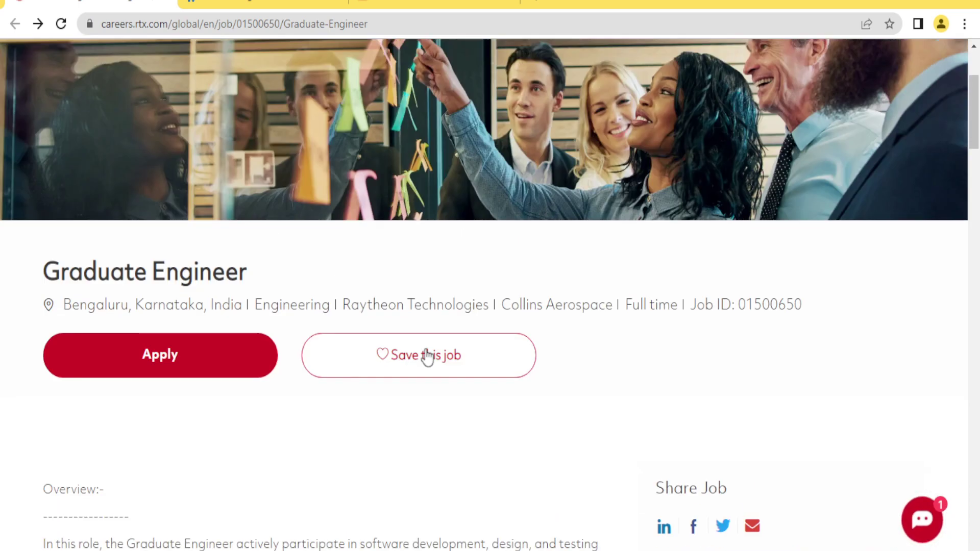
pyautogui.scroll(-3, 241, 378)
pyautogui.scroll(-3, 247, 371)
pyautogui.scroll(-3, 247, 372)
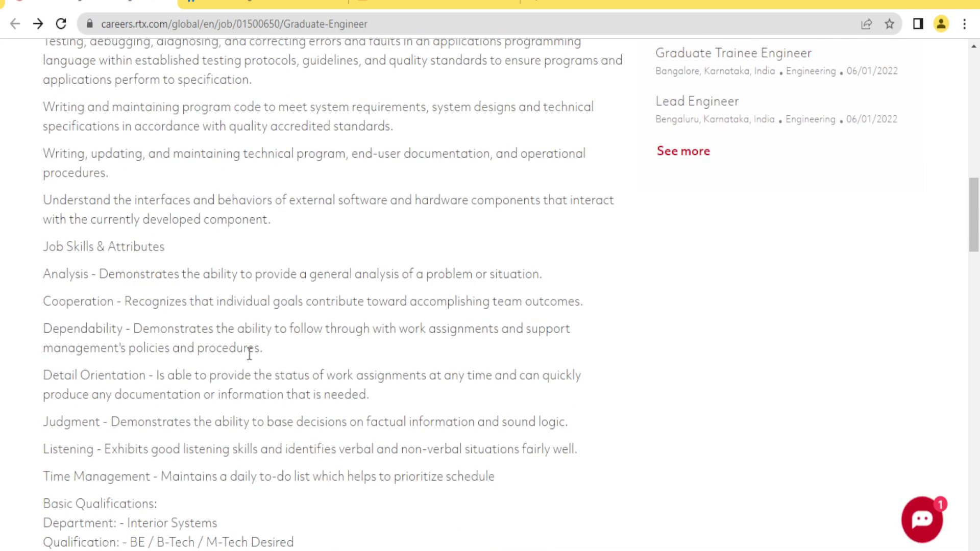
pyautogui.scroll(-3, 253, 350)
pyautogui.scroll(8, 228, 333)
pyautogui.scroll(5, 250, 340)
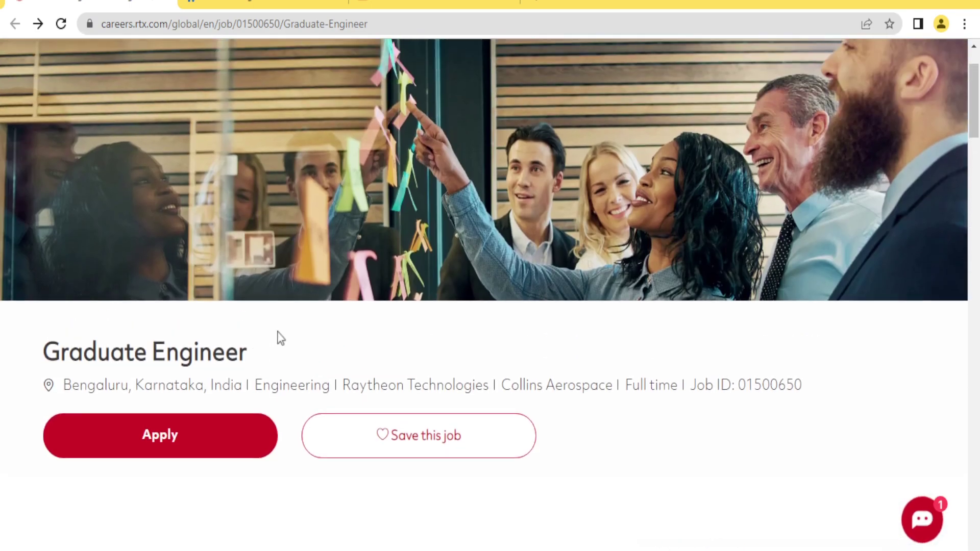
pyautogui.scroll(-2, 429, 331)
pyautogui.scroll(-2, 407, 326)
pyautogui.hotkey('ctrl', 'Tab')
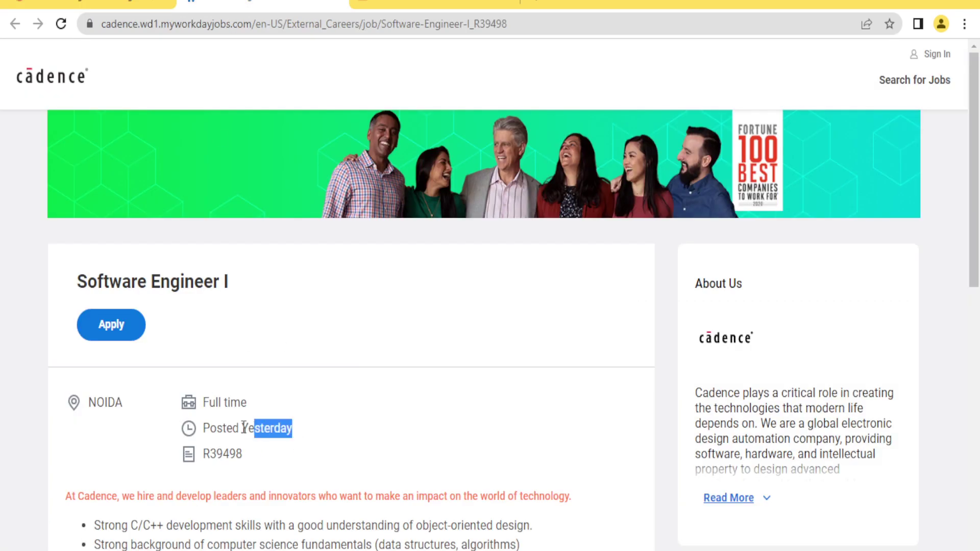
# - Highlight the Cadence Posted Yesterday date and switch to the YouTube channel videos
pyautogui.moveTo(294, 429); pyautogui.dragTo(183, 431)
pyautogui.hotkey('ctrl', 'Tab')
pyautogui.scroll(-1, 473, 375)
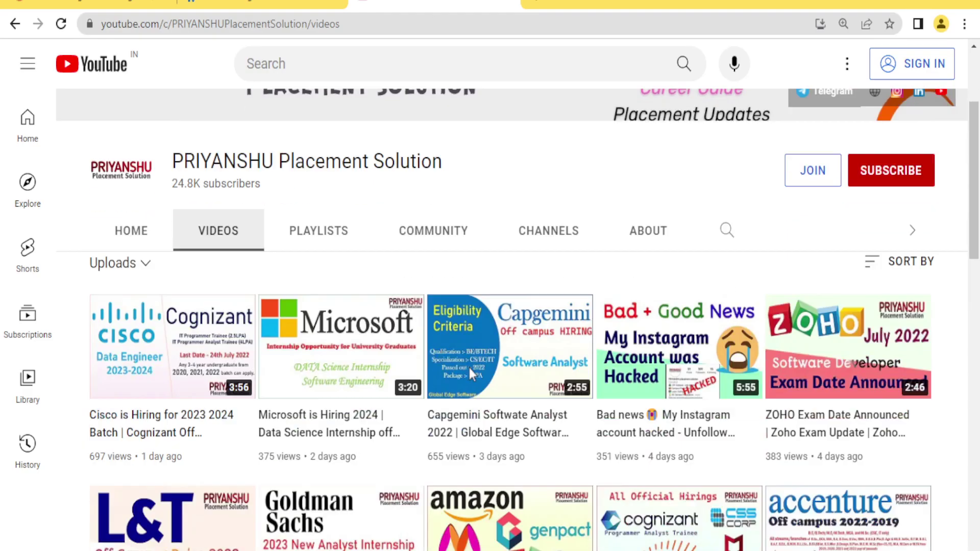
pyautogui.scroll(-1, 491, 394)
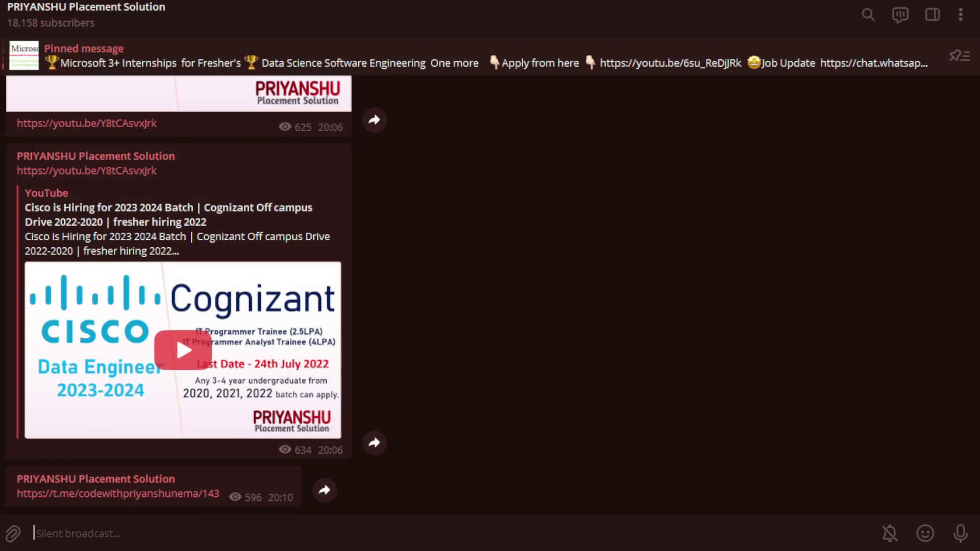
# - Open the Learn Coding + PDF material channel and dismiss its Channel Info panel
pyautogui.click(302, 20)
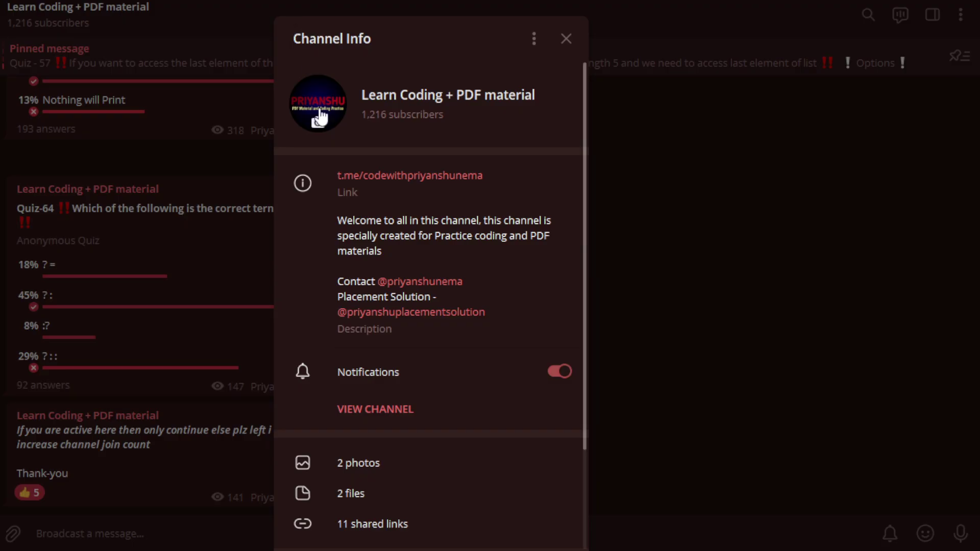
pyautogui.click(726, 181)
pyautogui.scroll(2, 426, 282)
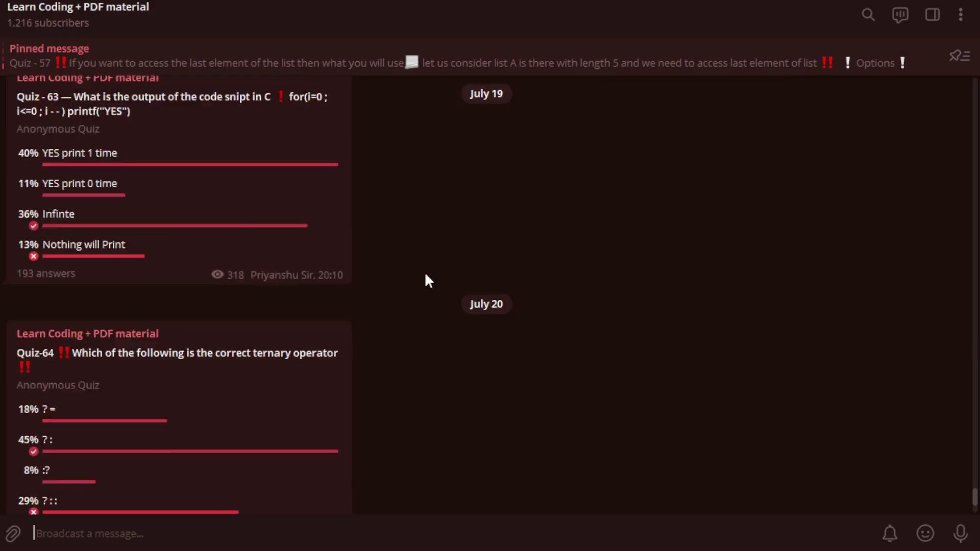
pyautogui.scroll(2, 428, 278)
pyautogui.scroll(2, 431, 277)
pyautogui.scroll(-4, 432, 278)
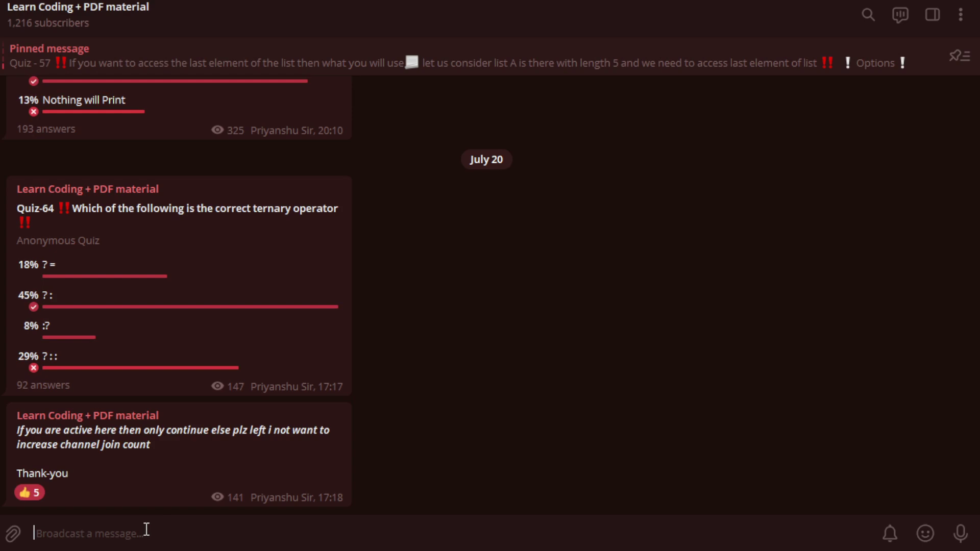